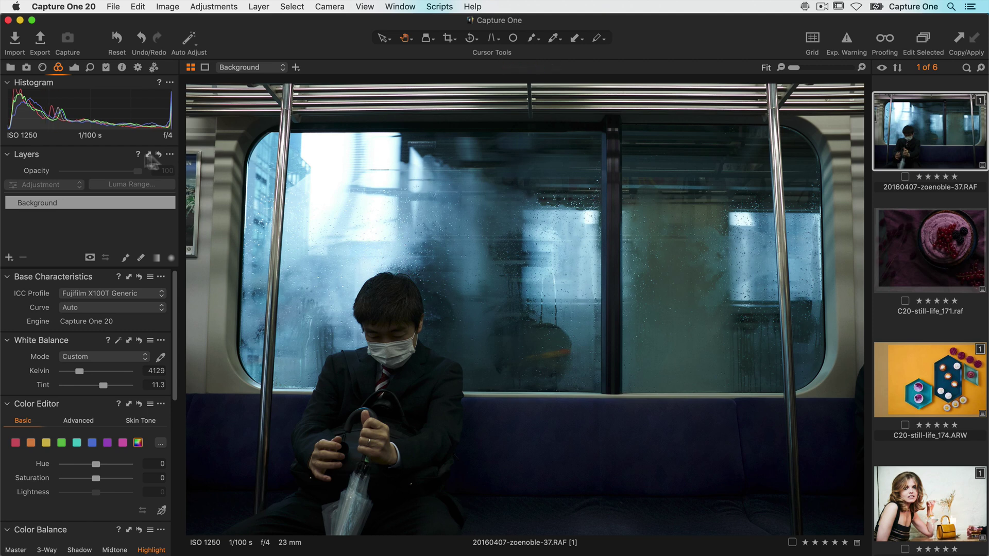
# Warm the subway photo's white balance from 4129 K to about 4452 K
pyautogui.click(75, 68)
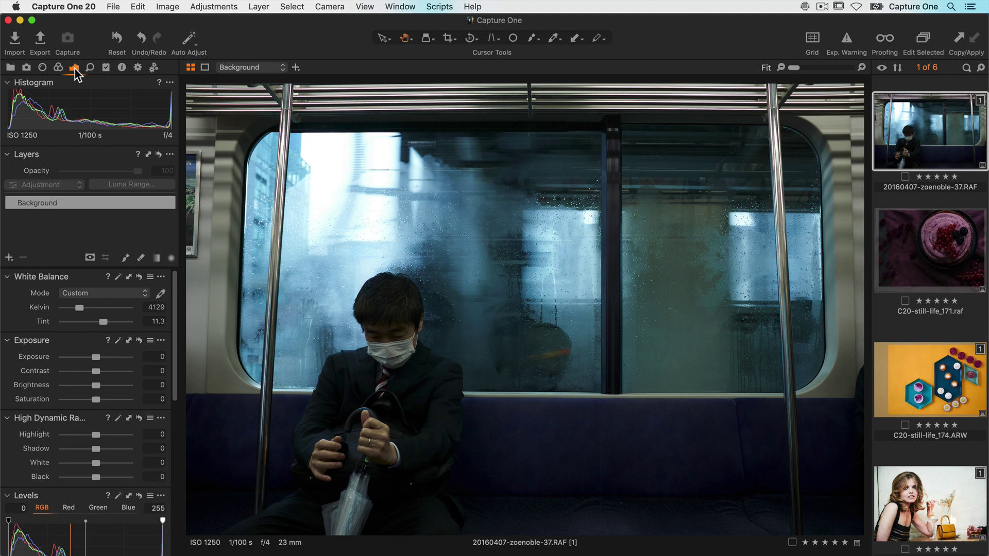
pyautogui.click(58, 68)
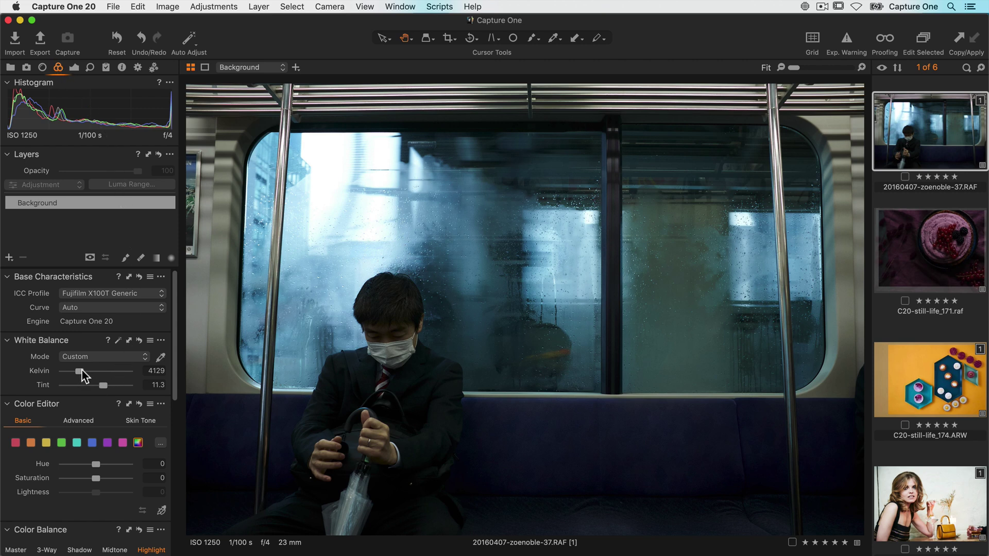
pyautogui.moveTo(81, 369); pyautogui.dragTo(82, 370)
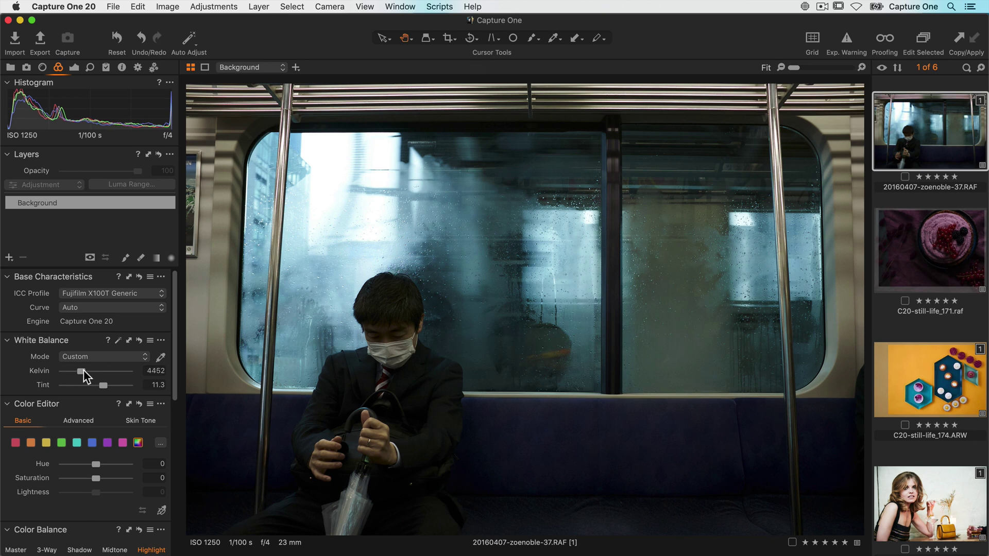
# Set the subway photo's Exposure to 0.9, Brightness to 8 and Saturation to -8
pyautogui.click(76, 68)
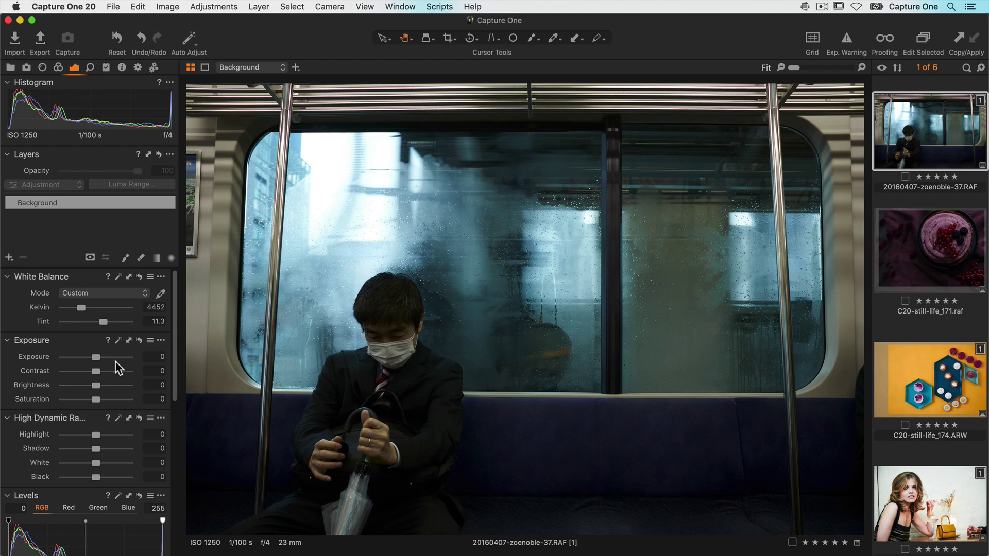
pyautogui.moveTo(96, 356); pyautogui.dragTo(105, 358)
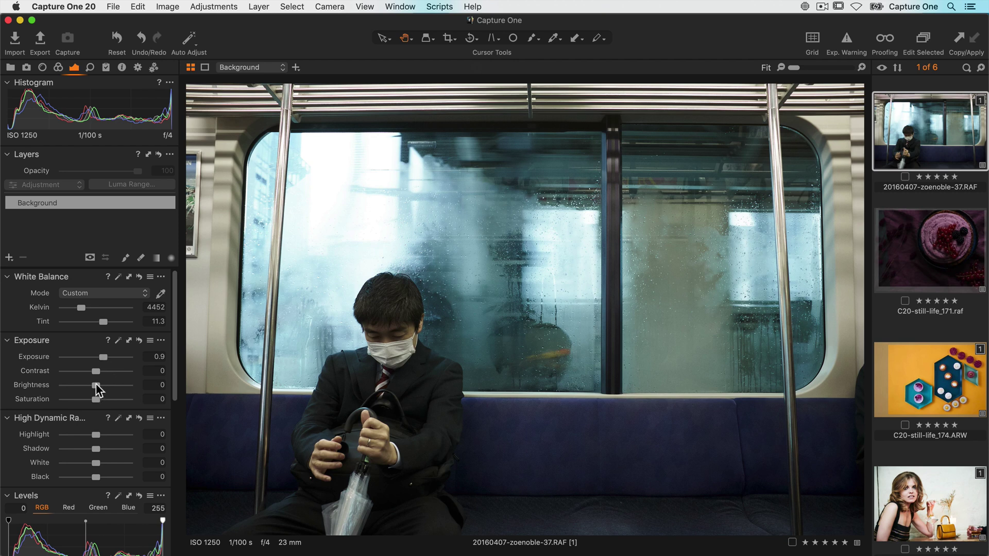
pyautogui.moveTo(95, 384); pyautogui.dragTo(99, 369)
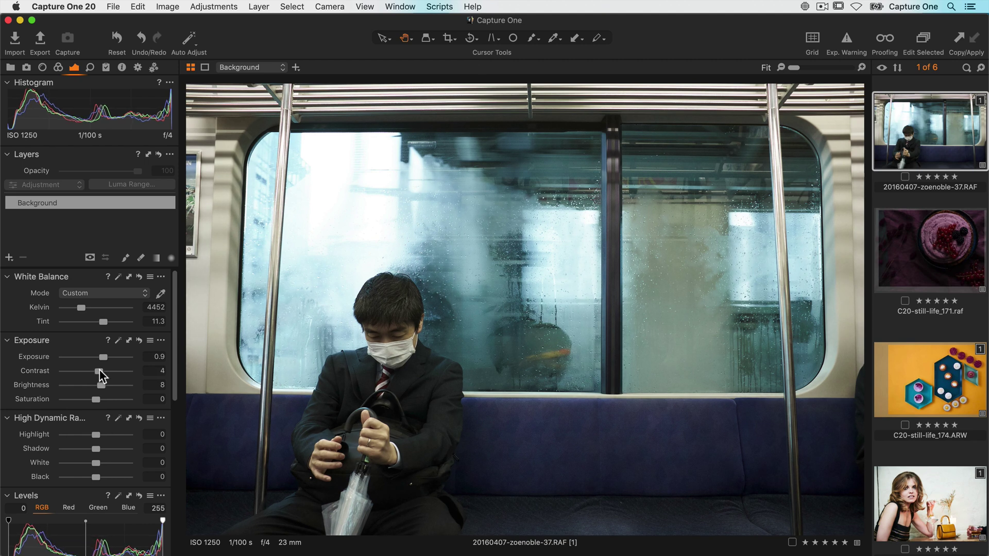
pyautogui.moveTo(96, 398); pyautogui.dragTo(93, 398)
# Set High Dynamic Range to Highlight -33, Shadow 13 and Black -26
pyautogui.moveTo(97, 436); pyautogui.dragTo(85, 436)
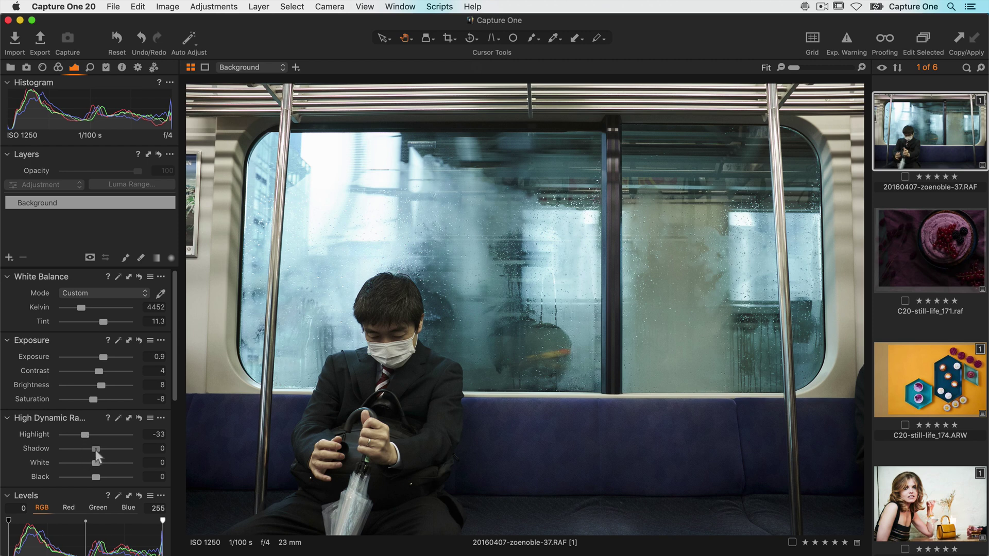
pyautogui.moveTo(94, 449); pyautogui.dragTo(99, 448)
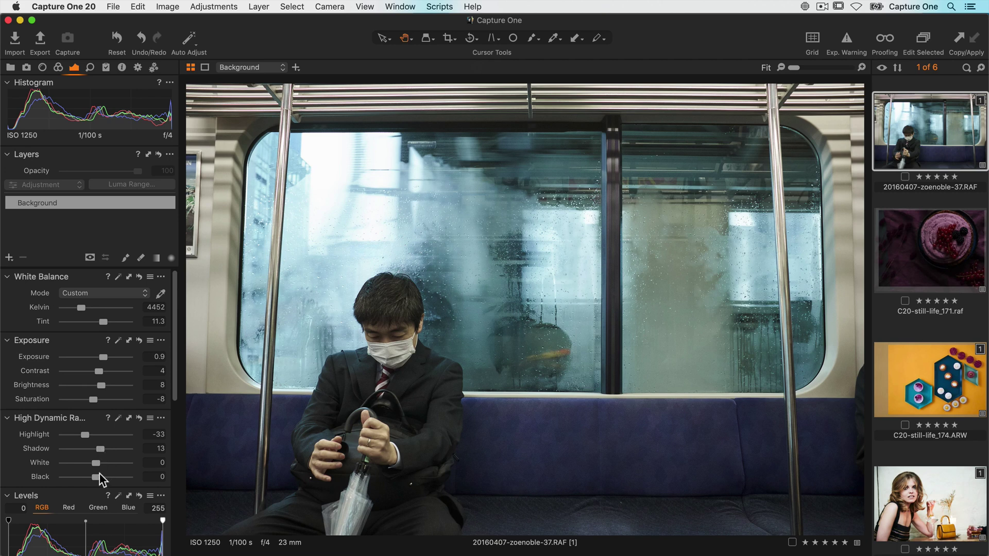
pyautogui.moveTo(96, 476); pyautogui.dragTo(87, 475)
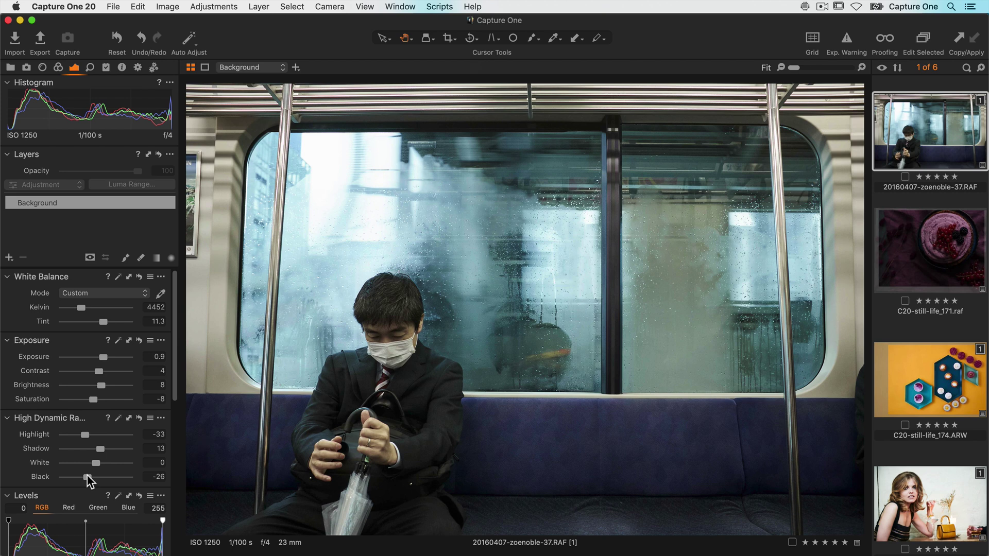
# Add a -0.71 vignette to darken the subway photo's edges
pyautogui.scroll(-10, 87, 478)
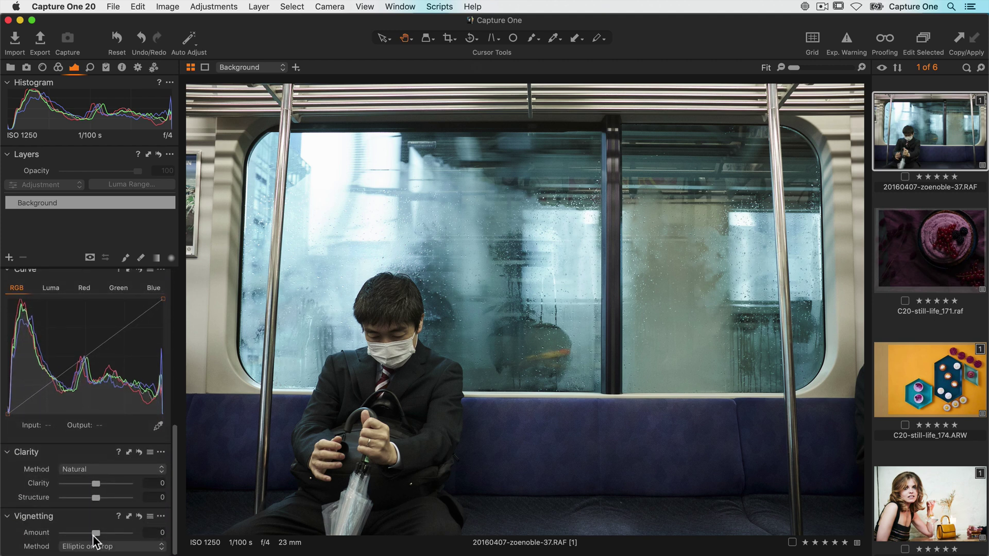
pyautogui.moveTo(95, 532); pyautogui.dragTo(86, 533)
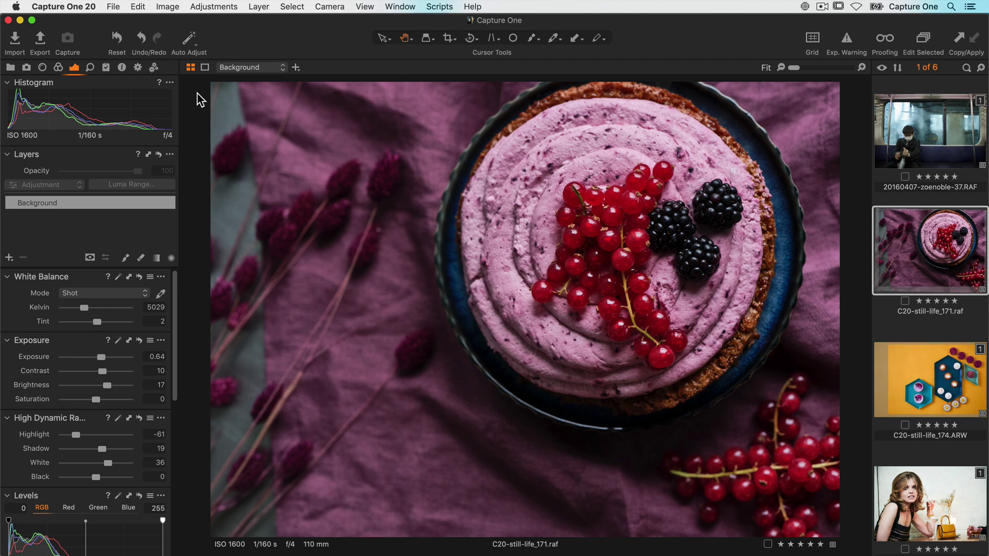
# Desaturate the cake still life's red tones to Saturation -7.9 in the Color Editor
pyautogui.click(59, 68)
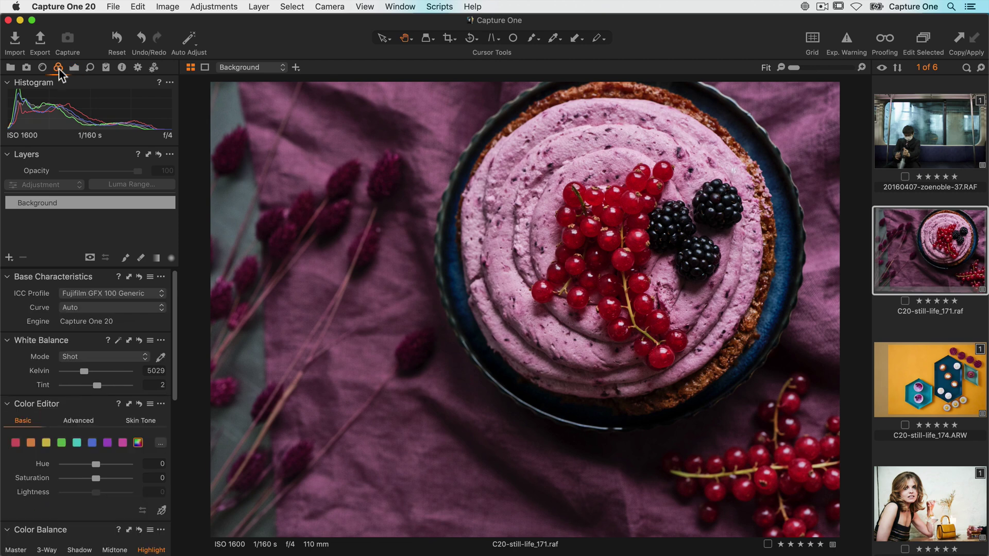
pyautogui.scroll(-5, 73, 336)
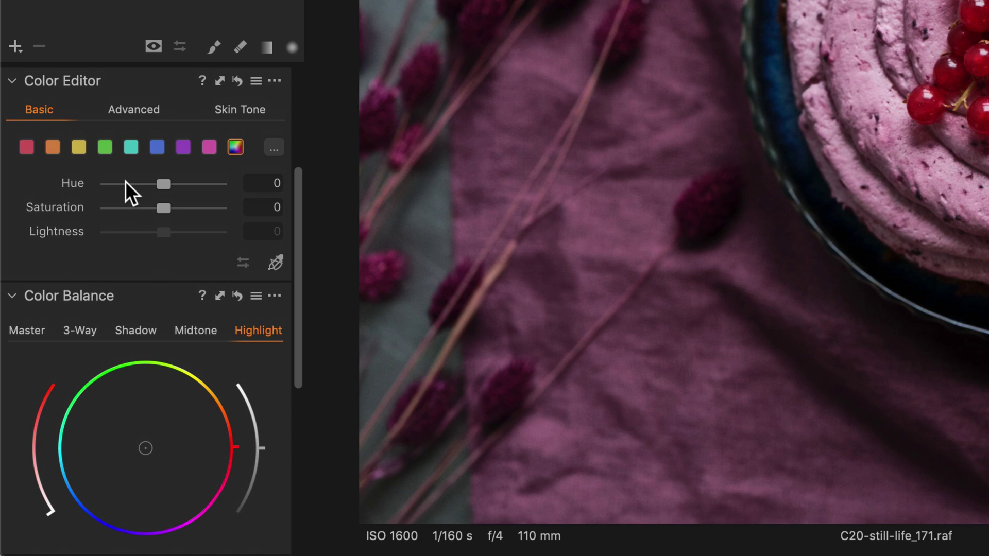
pyautogui.click(28, 148)
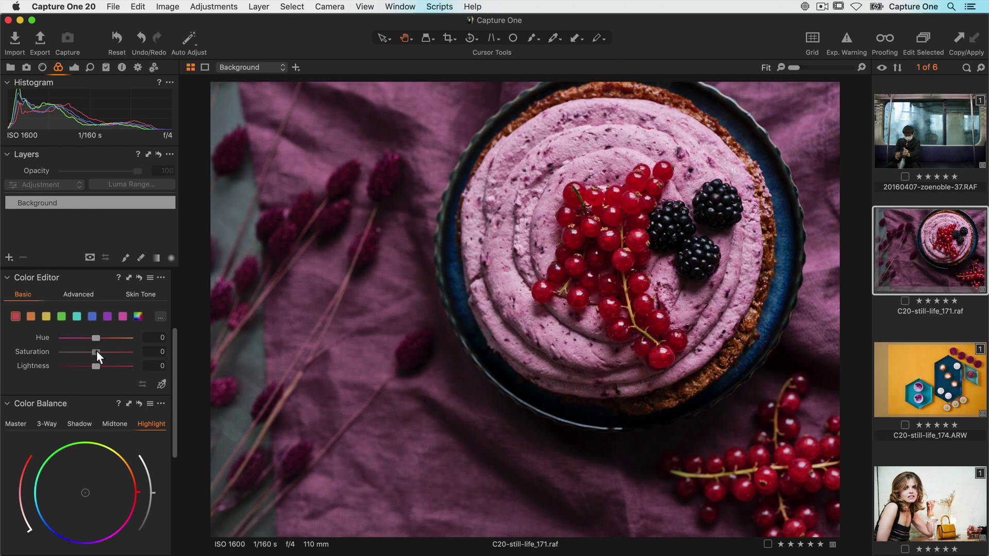
pyautogui.moveTo(97, 350); pyautogui.dragTo(93, 351)
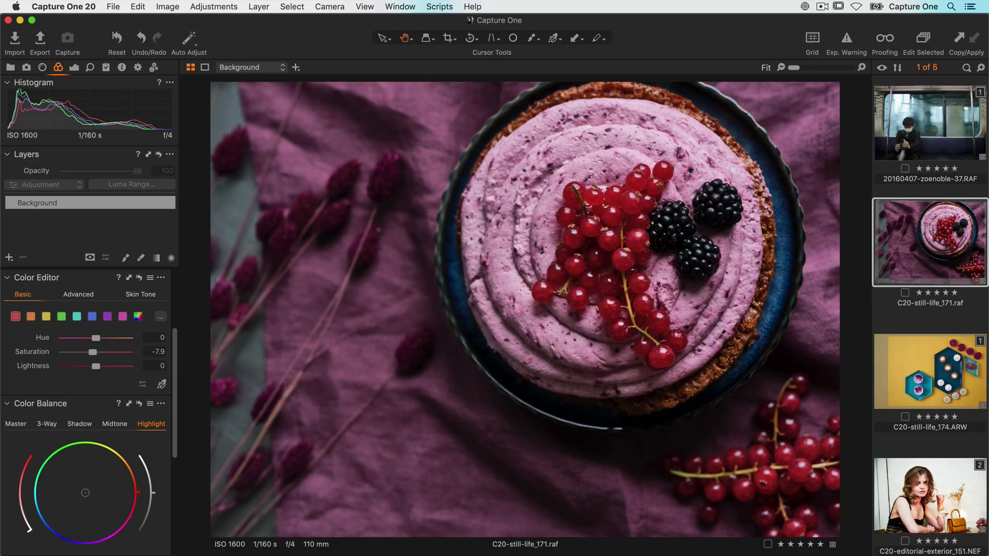
# On C20-still-life_174.ARW, mute and darken the blue trays, then darken the yellow background to Lightness -6.6
pyautogui.click(930, 371)
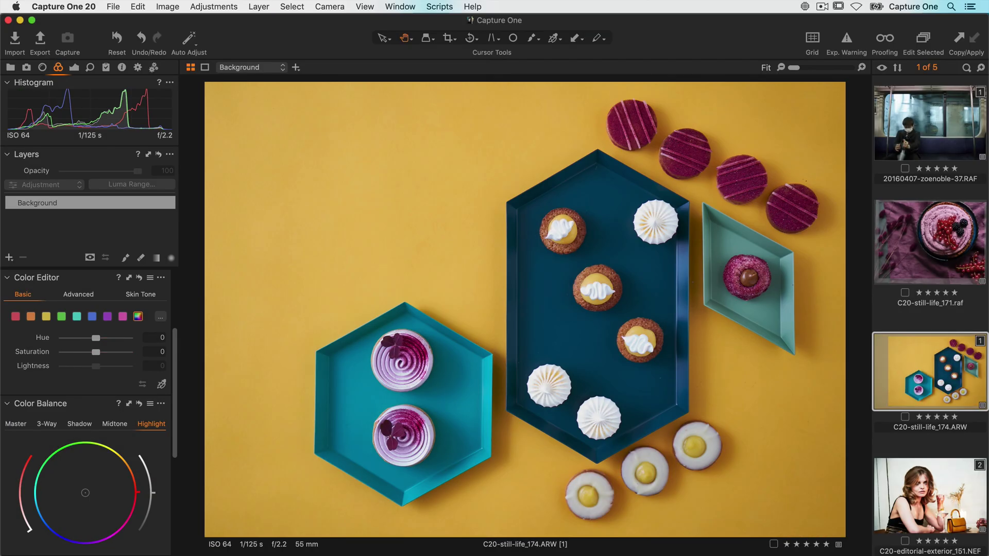
pyautogui.click(162, 384)
pyautogui.click(543, 307)
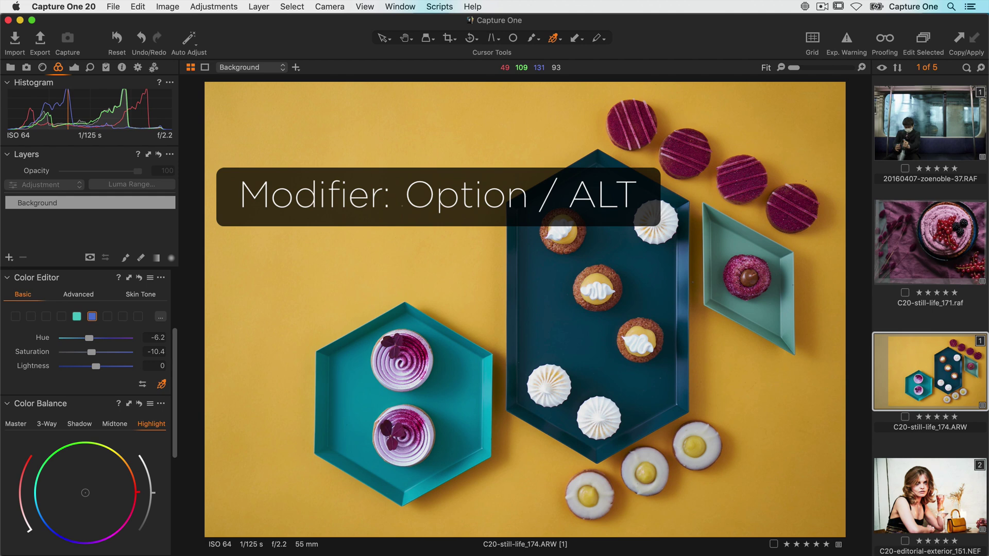
pyautogui.moveTo(597, 436); pyautogui.dragTo(580, 437)
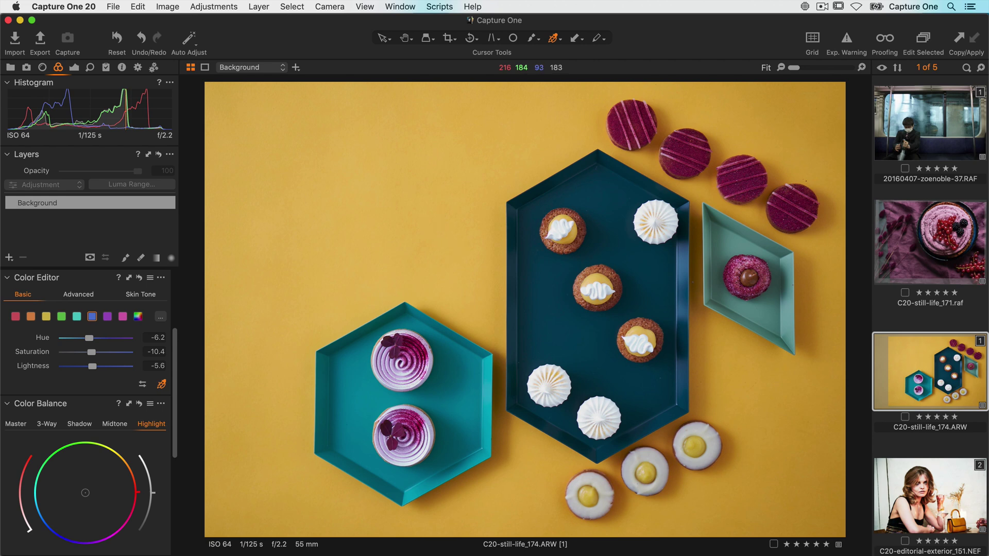
pyautogui.moveTo(431, 225); pyautogui.dragTo(432, 232)
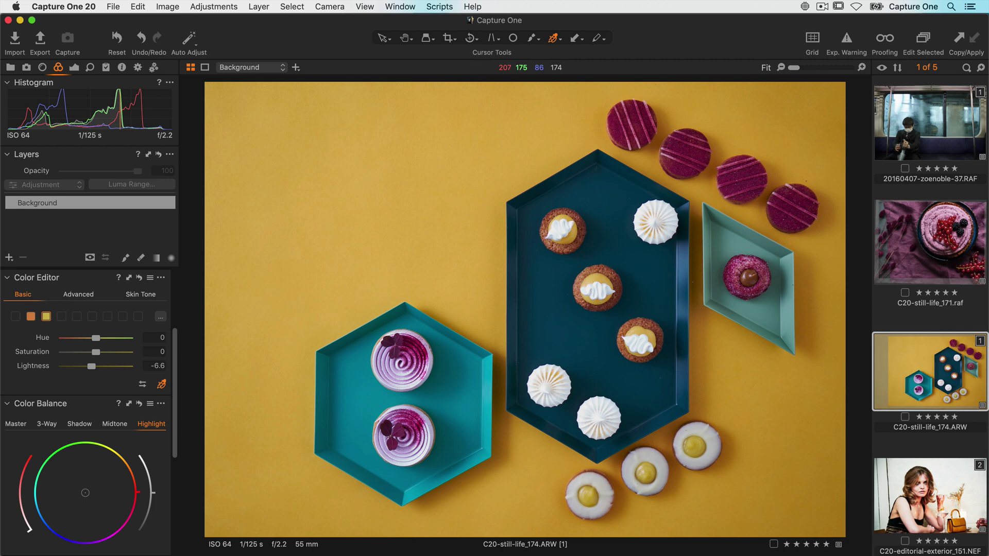
# Review the Direct Color Editor settings, leaving Hue mapped to Horizontal
pyautogui.rightClick(432, 227)
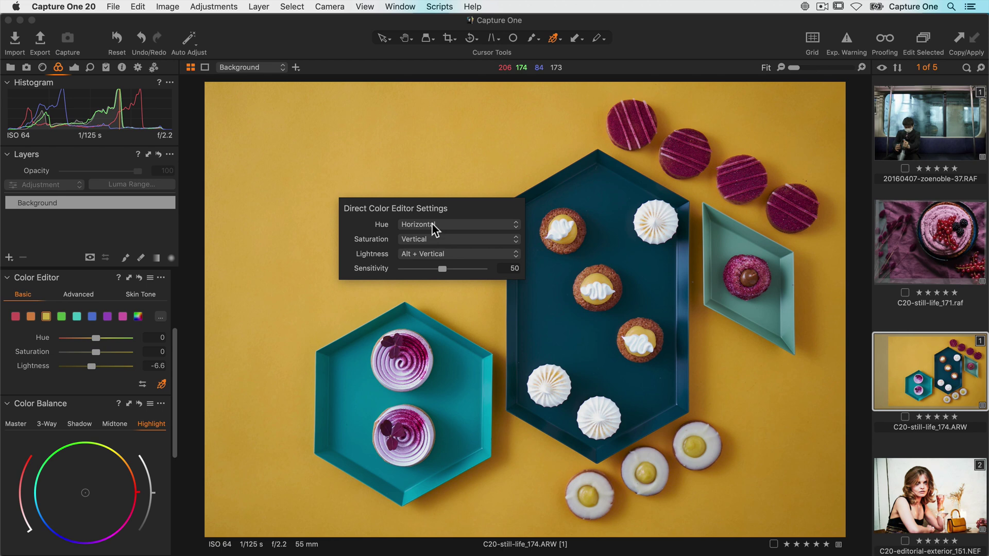
pyautogui.click(432, 225)
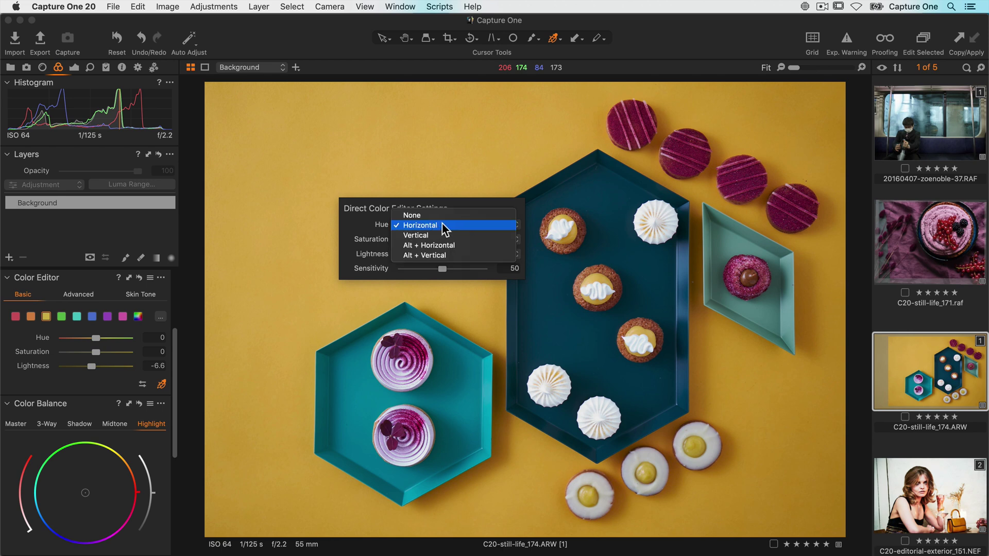
pyautogui.click(367, 222)
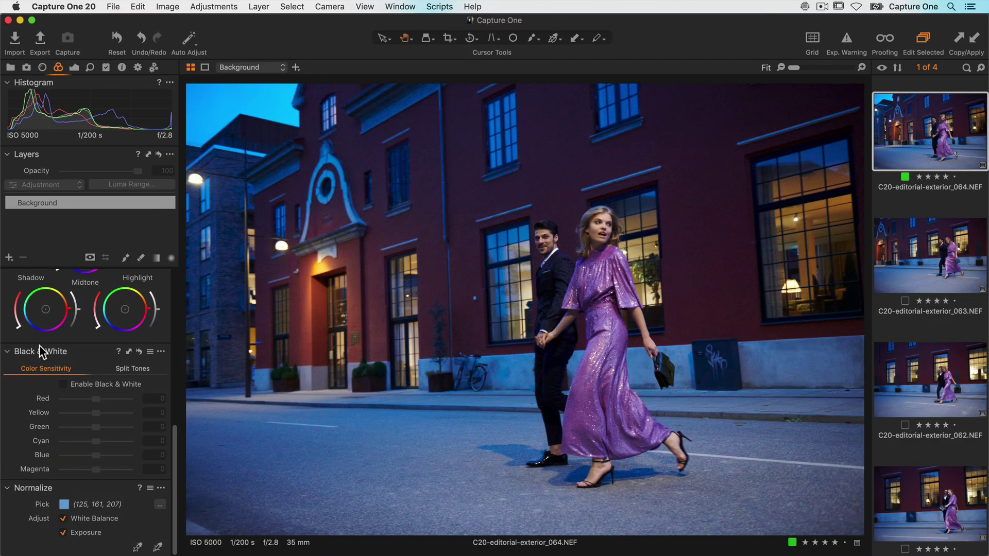
# Convert image 064 to black and white with Blue sensitivity 9 and Magenta 35
pyautogui.click(62, 384)
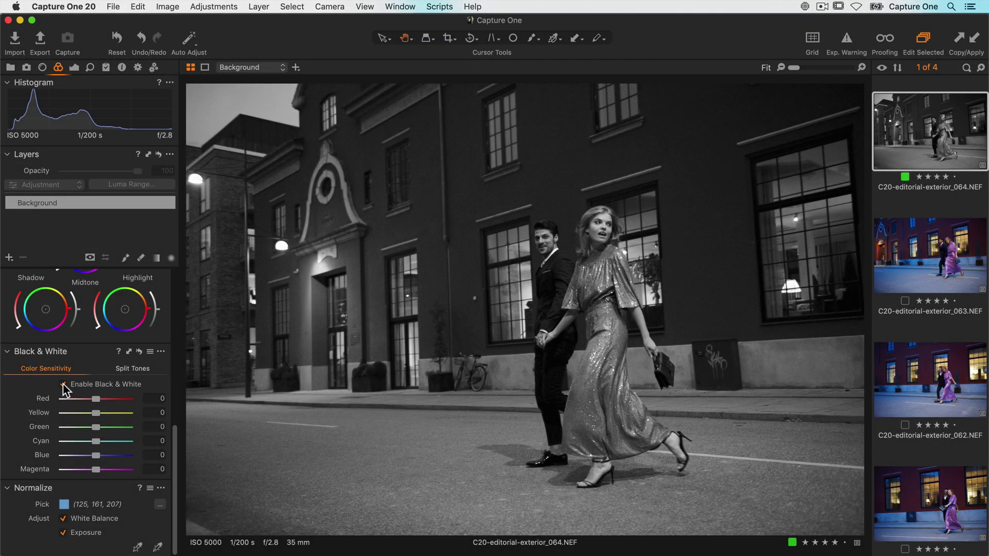
pyautogui.moveTo(98, 454); pyautogui.dragTo(109, 469)
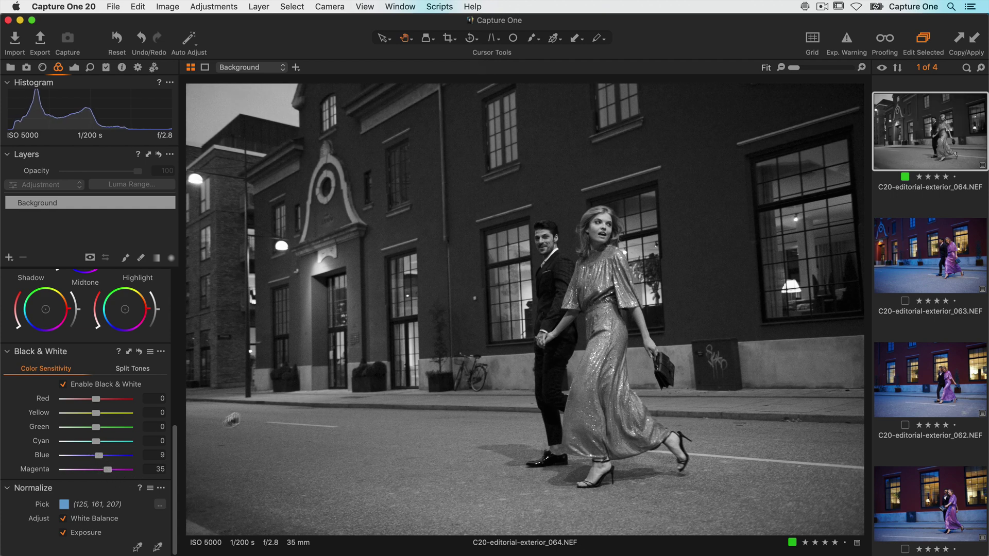
# Crop image 064 to 26.03 × 17.37 in, framing the couple more tightly
pyautogui.click(449, 39)
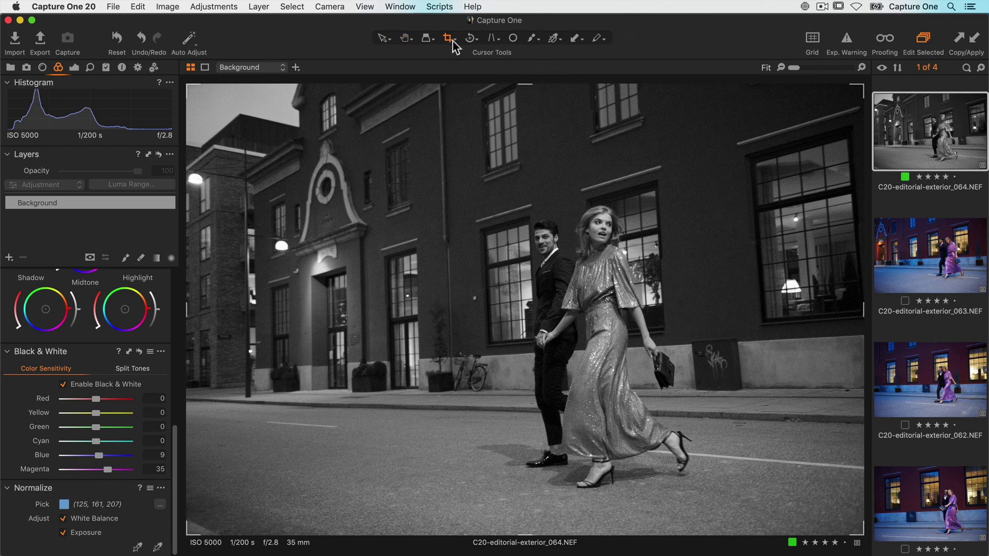
pyautogui.moveTo(188, 85); pyautogui.dragTo(222, 108)
pyautogui.moveTo(484, 273); pyautogui.dragTo(472, 268)
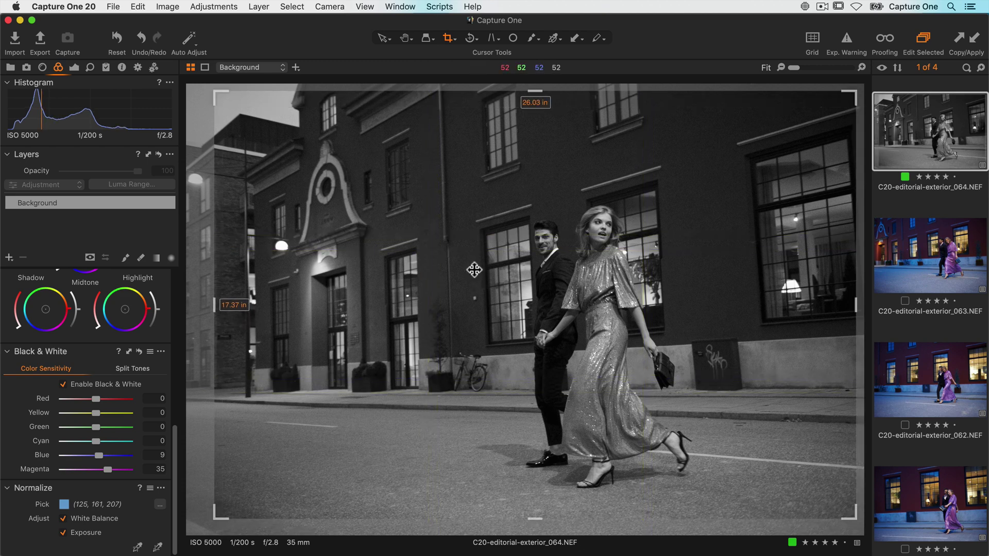
pyautogui.press('h')
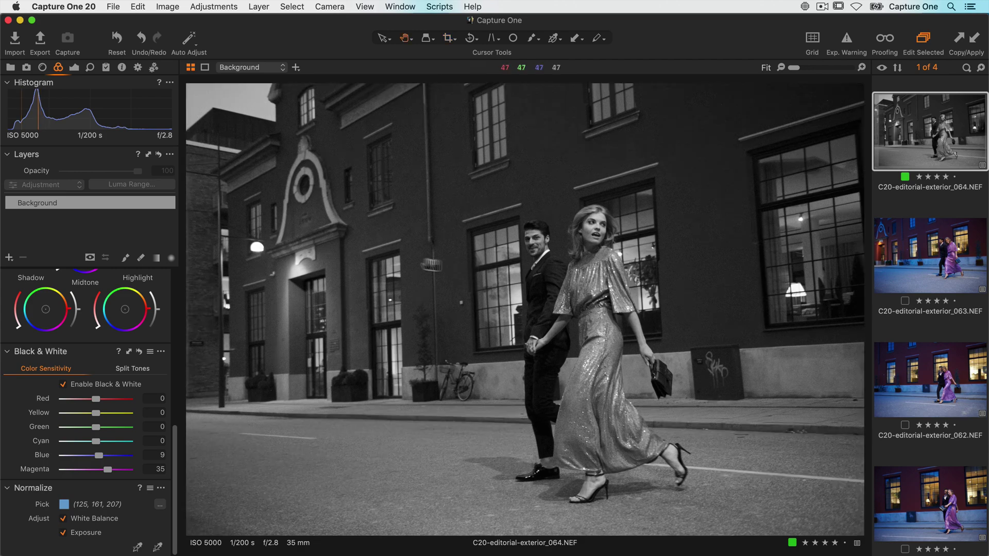
# Raise image 064's Contrast to 5 and Brightness to 3
pyautogui.click(77, 72)
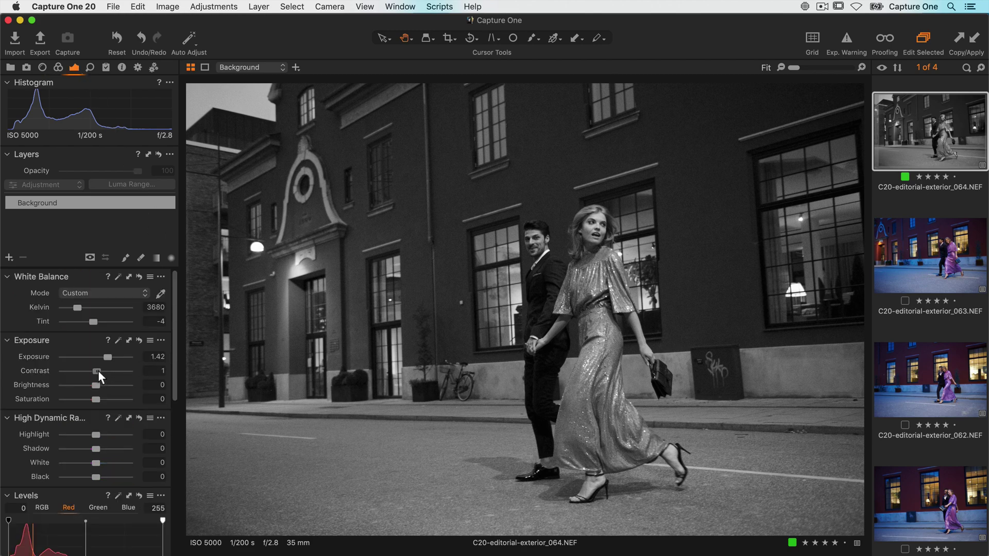
pyautogui.moveTo(96, 370); pyautogui.dragTo(100, 370)
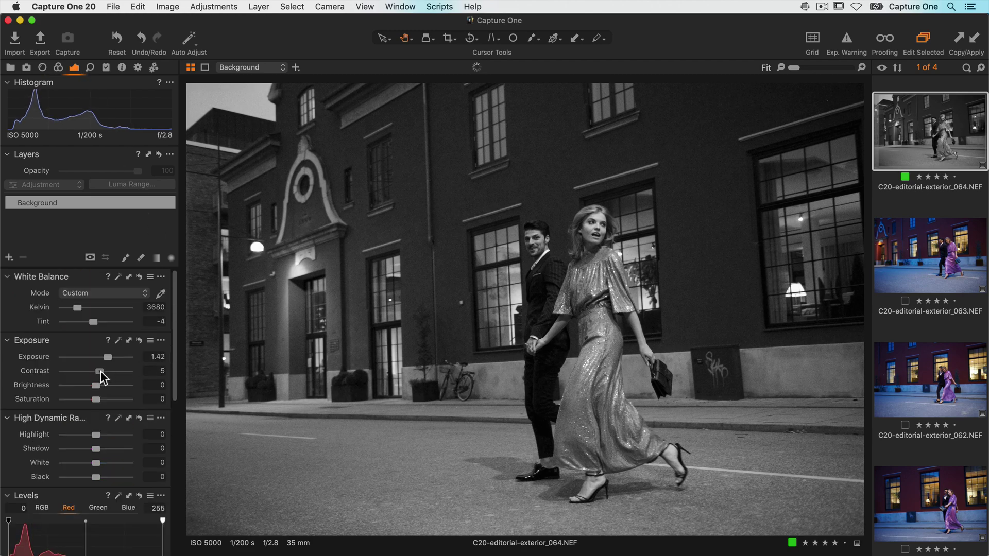
pyautogui.moveTo(98, 385); pyautogui.dragTo(100, 385)
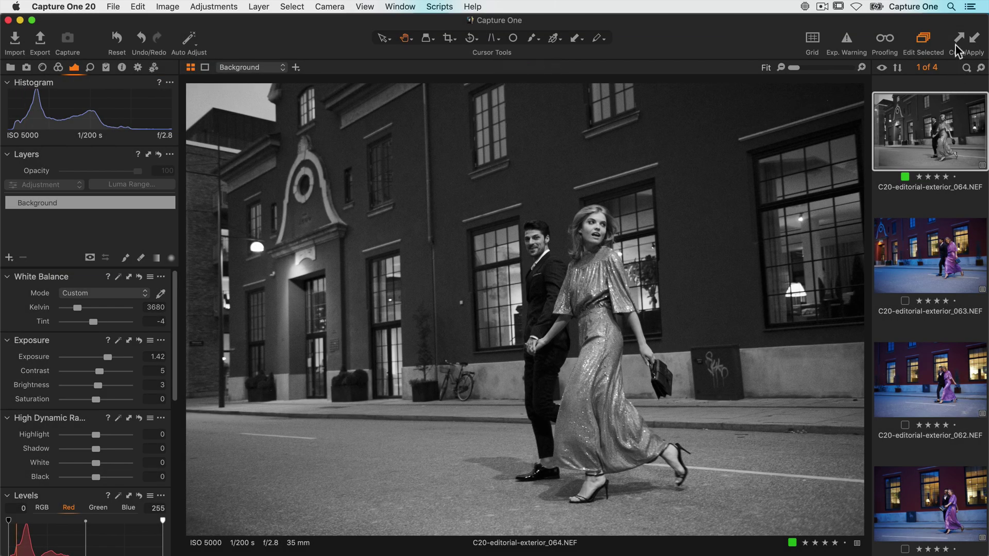
# Select all four photos and apply image 064's black-and-white adjustments to the other three
pyautogui.keyDown('shift'); pyautogui.click(925, 489); pyautogui.keyUp('shift')
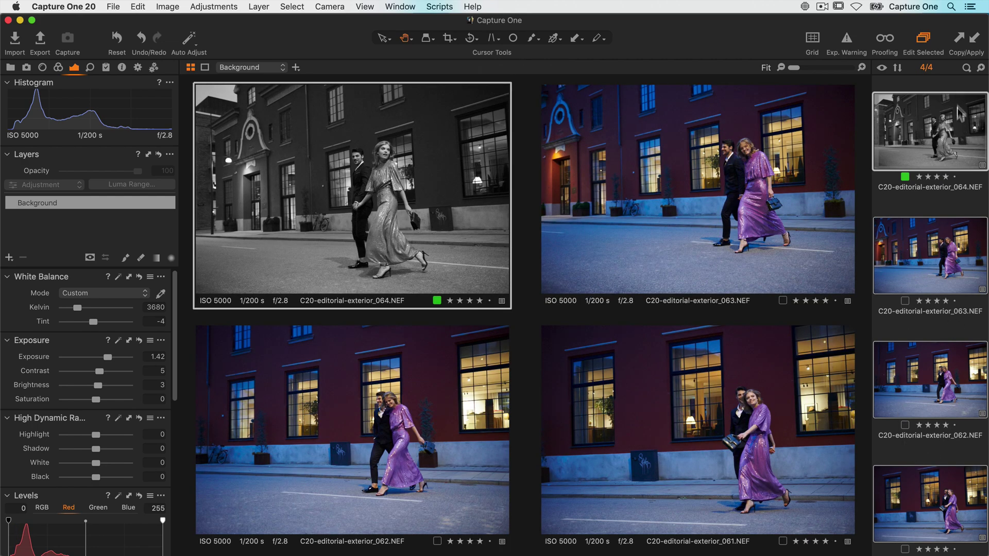
pyautogui.click(973, 46)
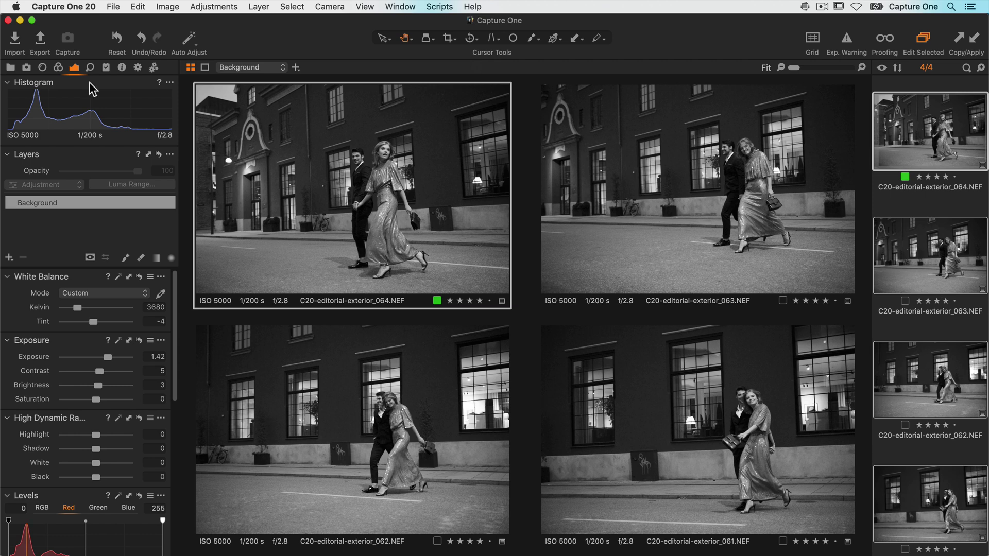
# Copy image 064's crop from the Lens tab and apply it to images 063, 062 and 061
pyautogui.click(43, 67)
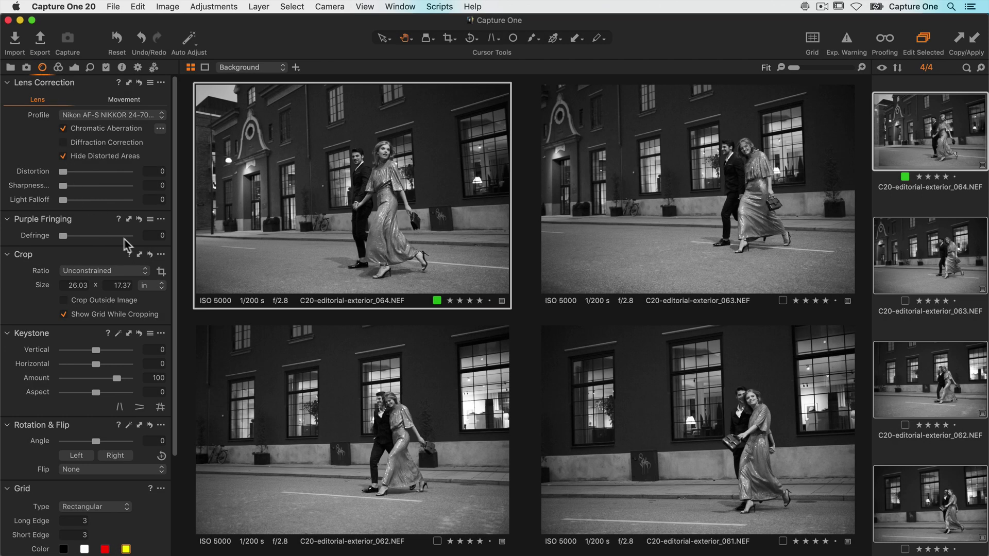
pyautogui.click(138, 254)
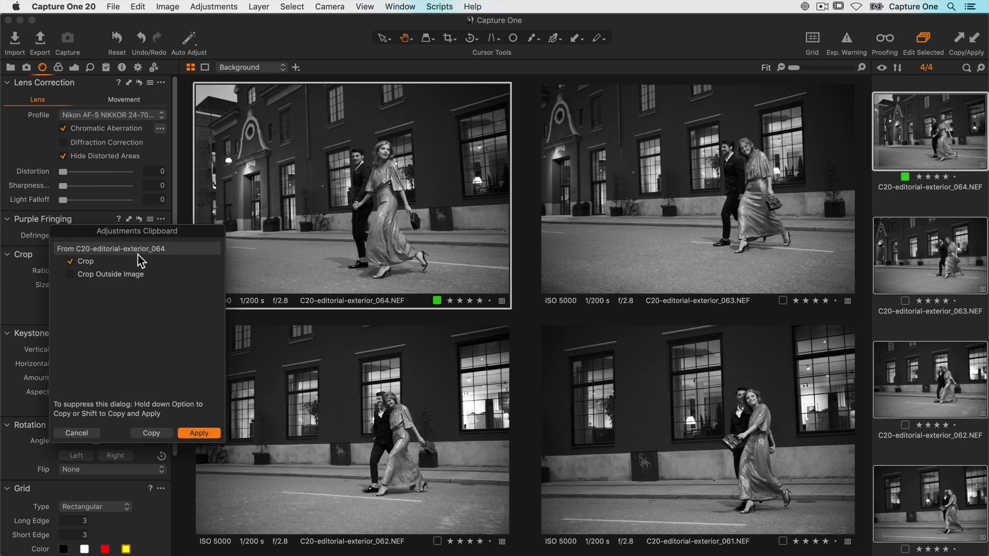
pyautogui.click(161, 434)
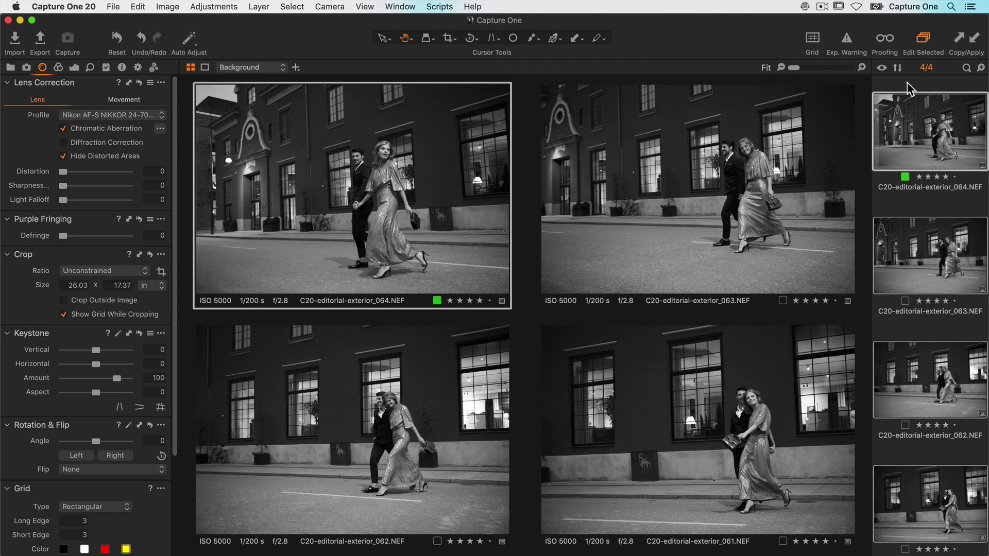
pyautogui.click(972, 40)
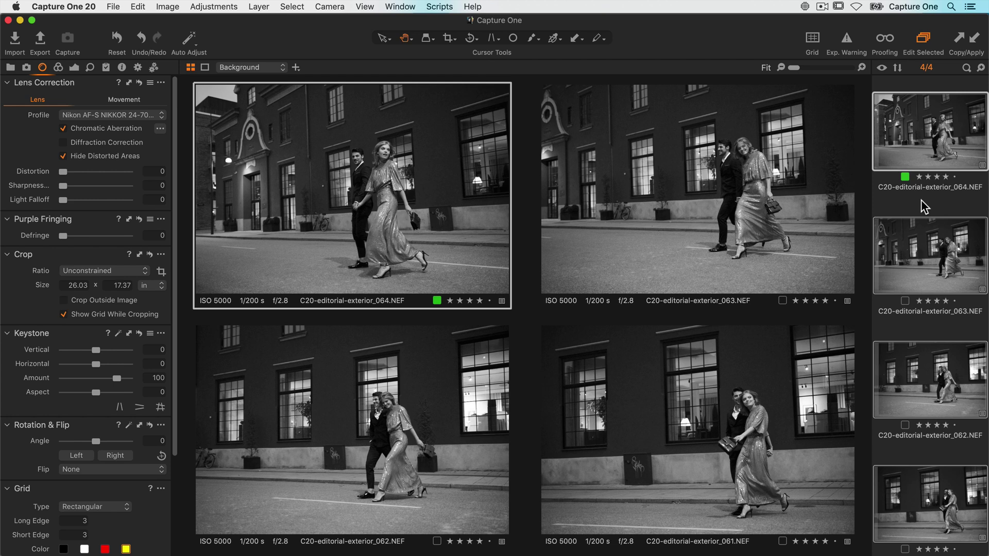
# Reset the crops on 063, 062 and 061 to full 27.52 × 18.35 in, then reselect all four photos
pyautogui.click(928, 236)
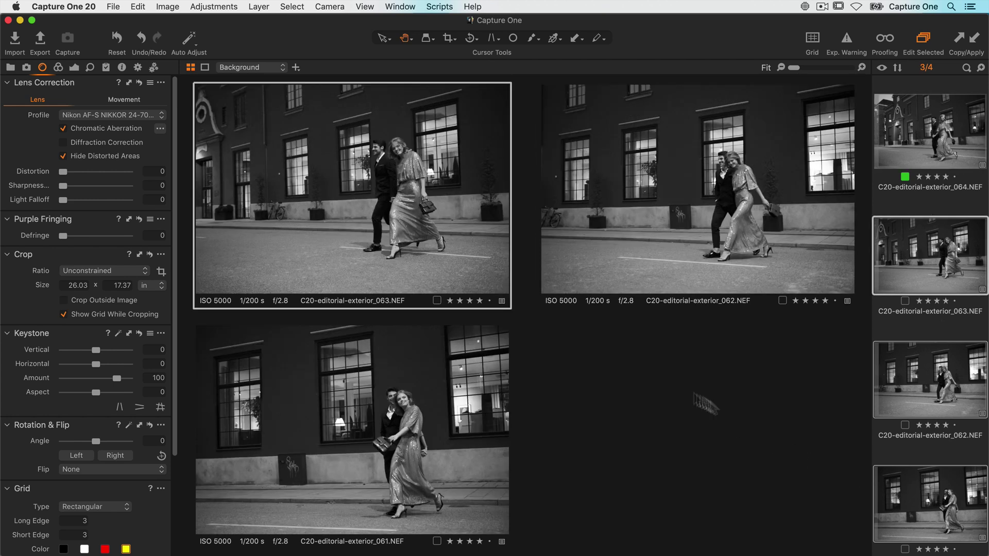
pyautogui.click(150, 254)
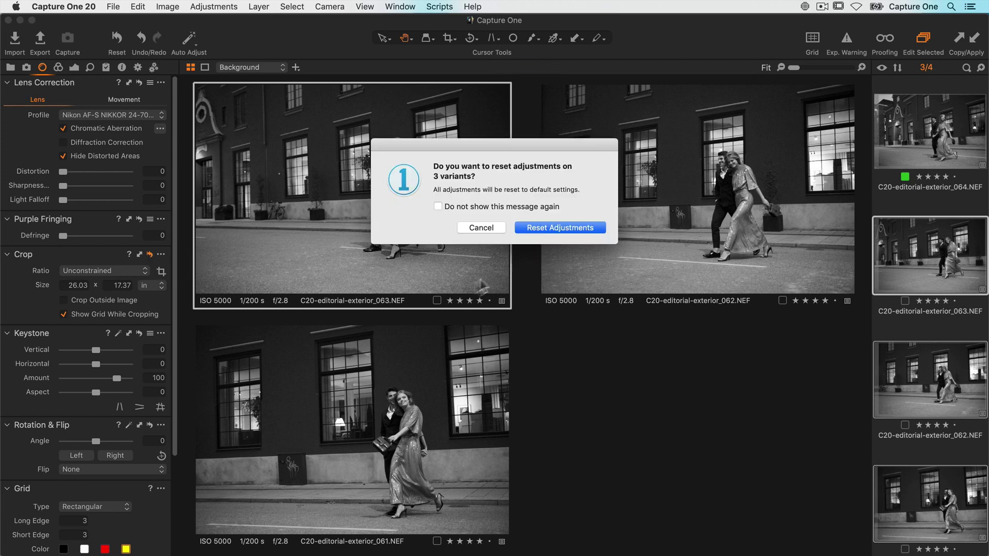
pyautogui.click(531, 228)
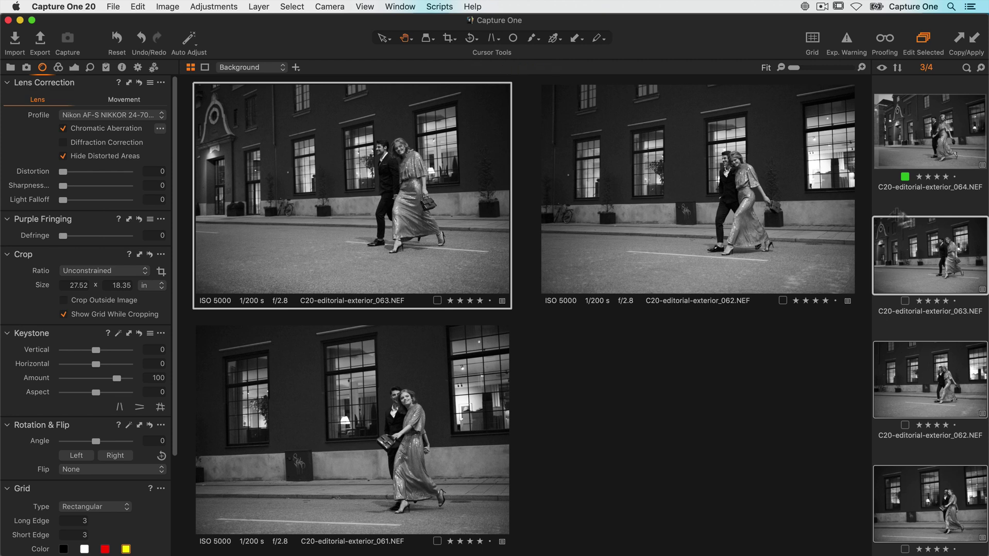
pyautogui.click(925, 164)
pyautogui.keyDown('shift'); pyautogui.click(920, 480); pyautogui.keyUp('shift')
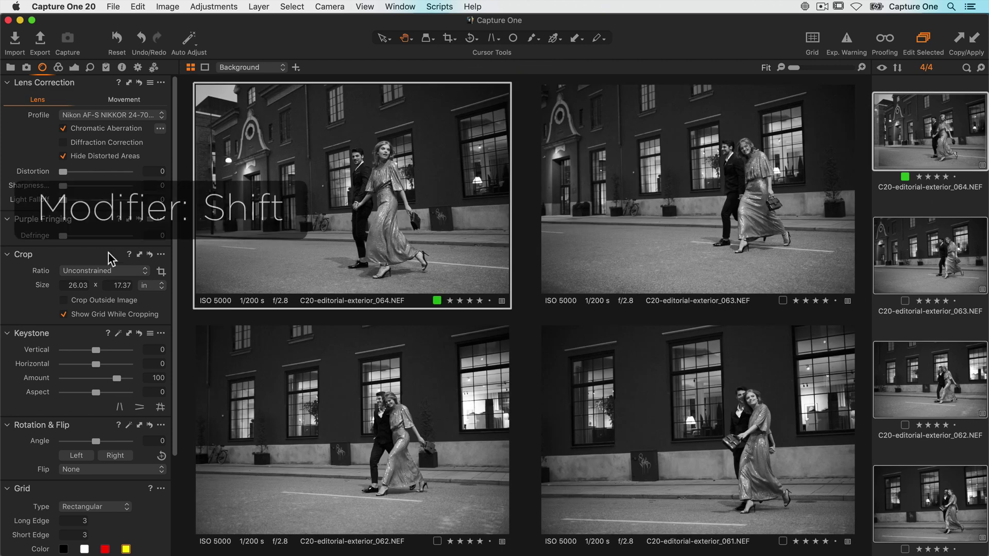
# Apply image 064's 26.03 × 17.37 in crop to the other three selected photos
pyautogui.click(139, 255)
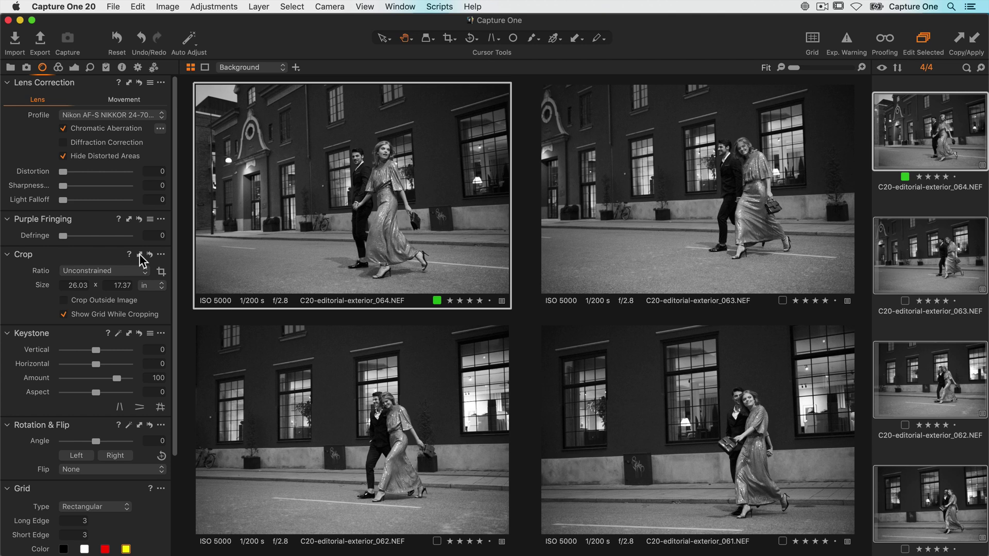
# Raise Contrast from 5 to 12 and apply the exposure settings to all selected photos
pyautogui.click(75, 69)
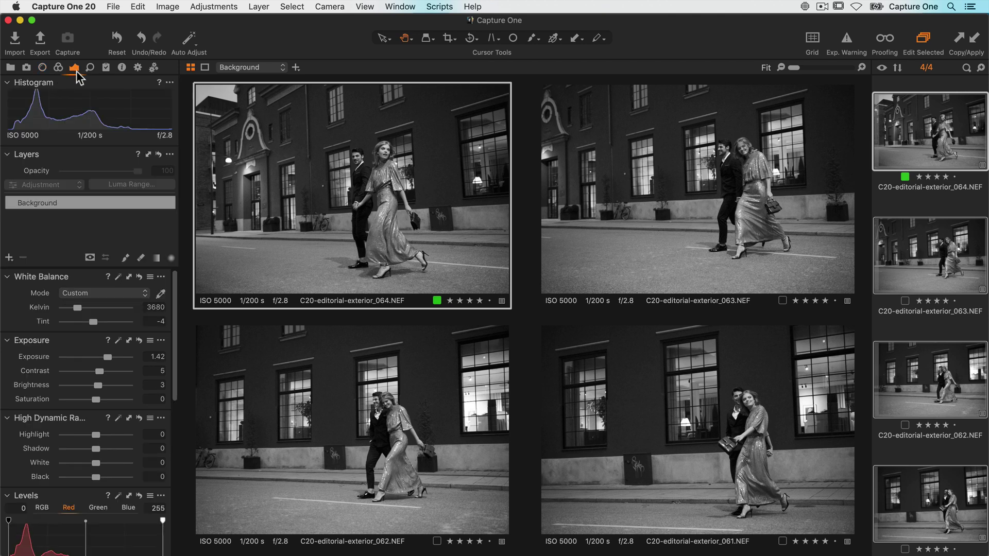
pyautogui.moveTo(100, 370); pyautogui.dragTo(104, 371)
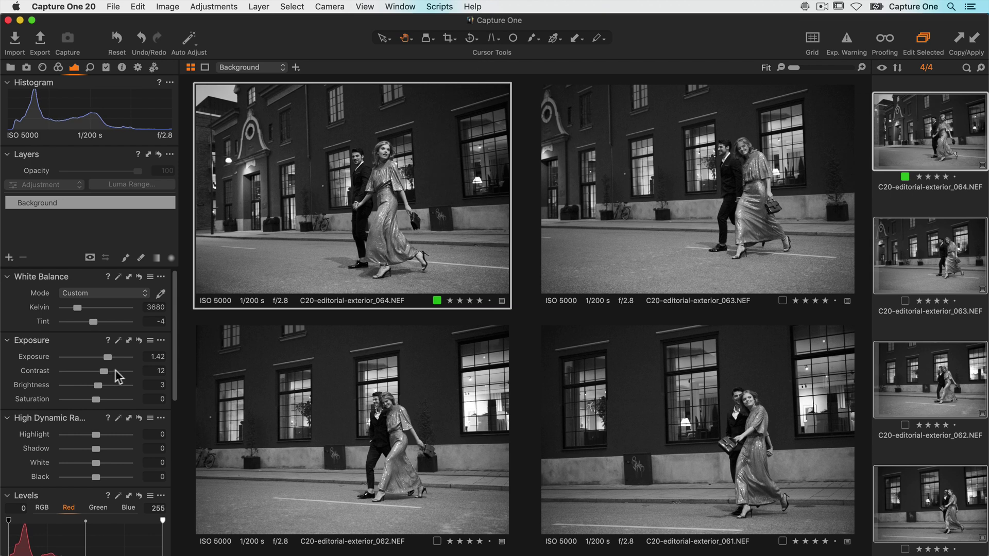
pyautogui.click(129, 341)
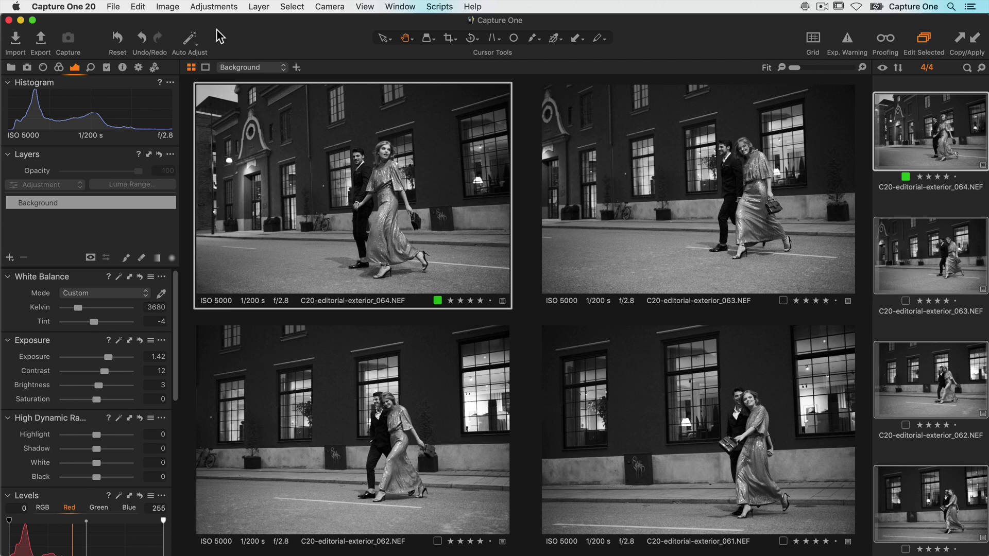
# Check in the Image menu that Edit All Selected Variants is turned on
pyautogui.click(167, 7)
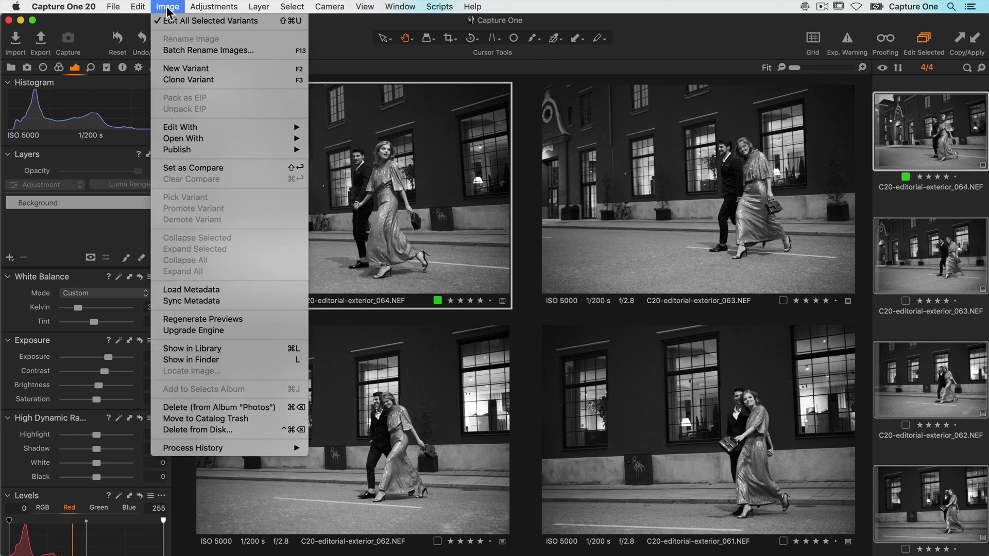